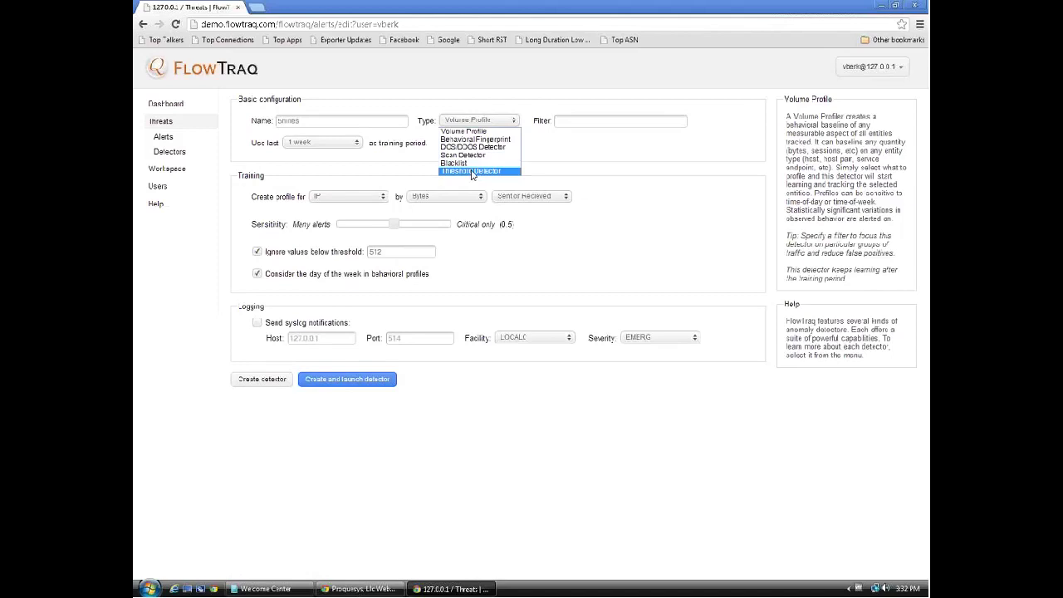
Change the detector type to Blacklist and use a file from the web as the list of blacklisted addresses.
left_click(472, 171)
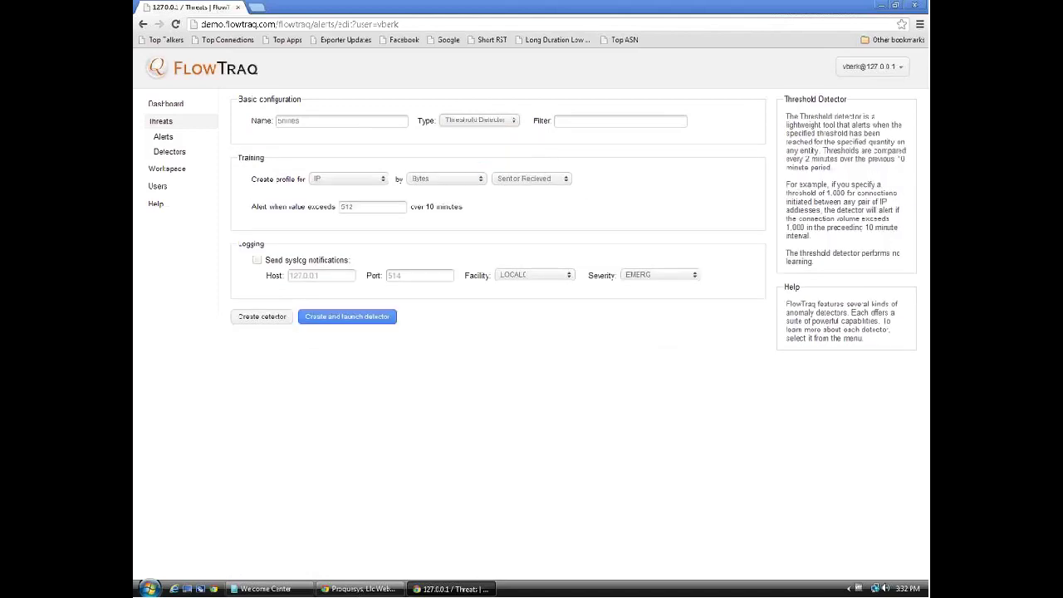
left_click(507, 120)
left_click(473, 163)
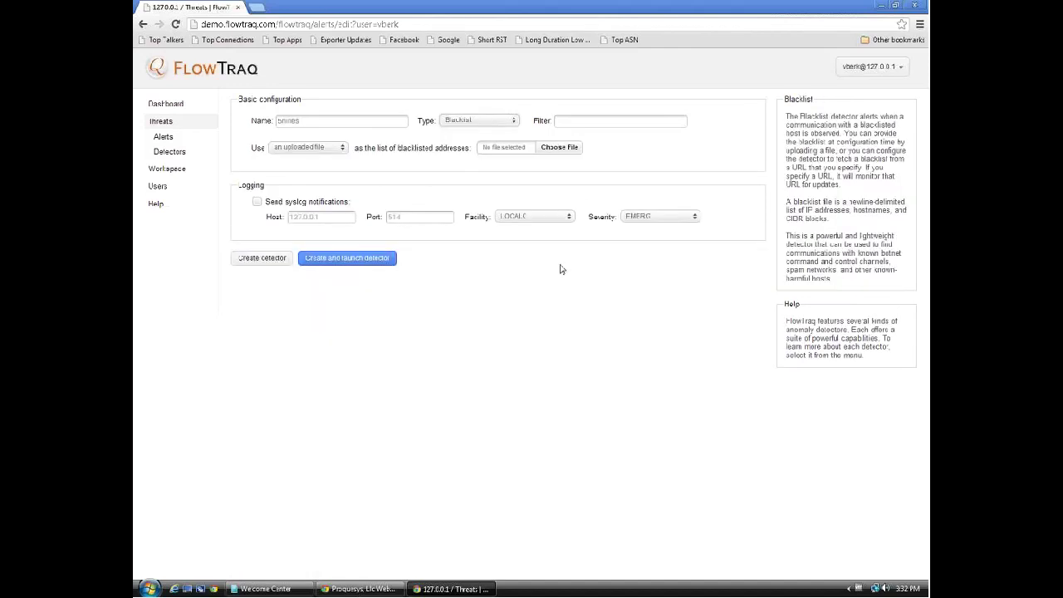
left_click(320, 148)
left_click(307, 166)
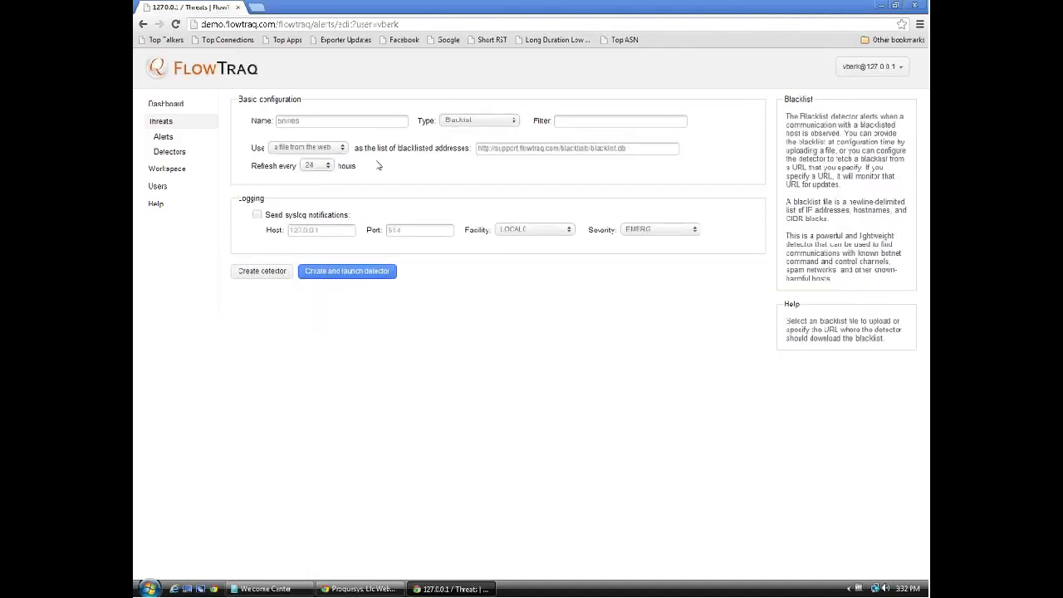
Examine the default web address given for the blacklist file, highlighting the whole URL.
double_click(524, 148)
left_click(683, 169)
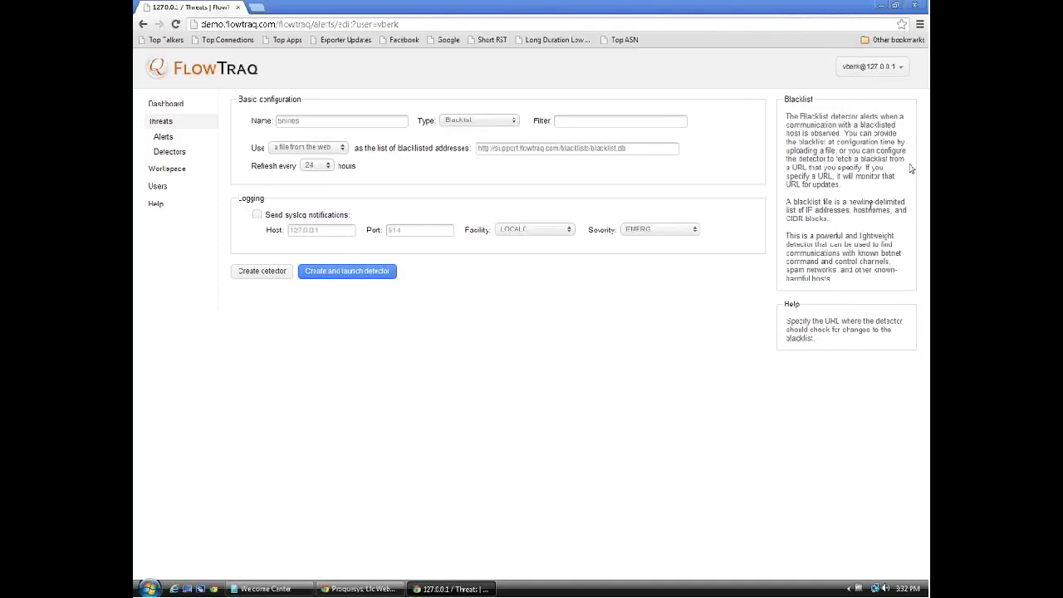
double_click(551, 148)
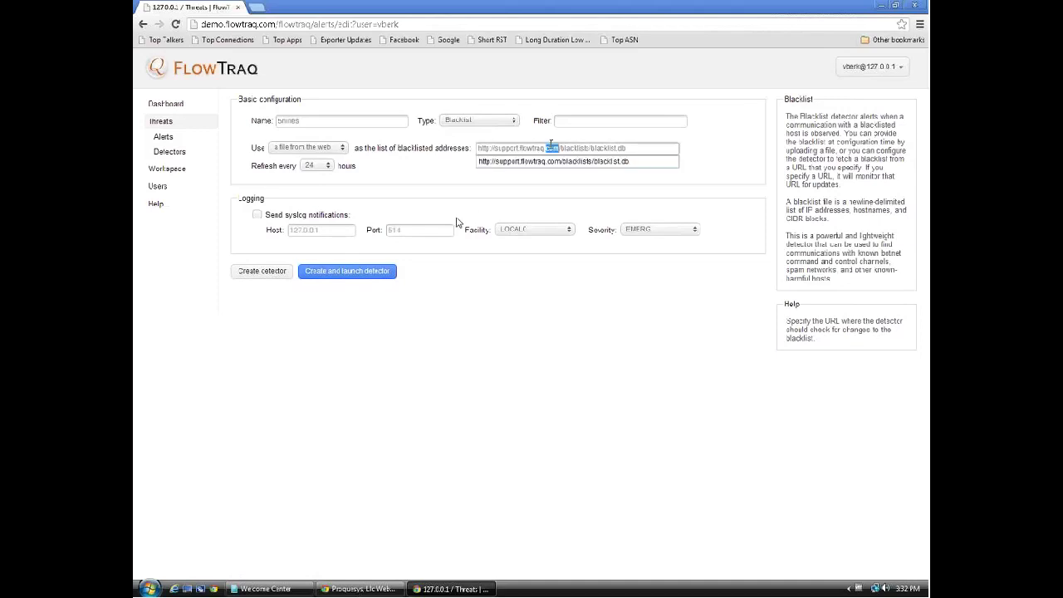
triple_click(552, 148)
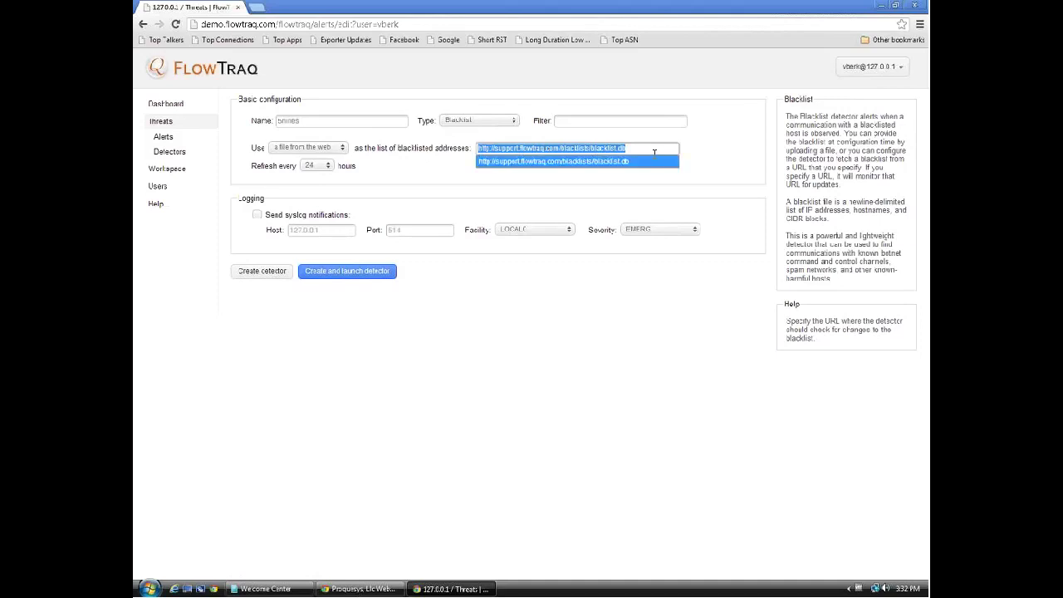
left_click(784, 137)
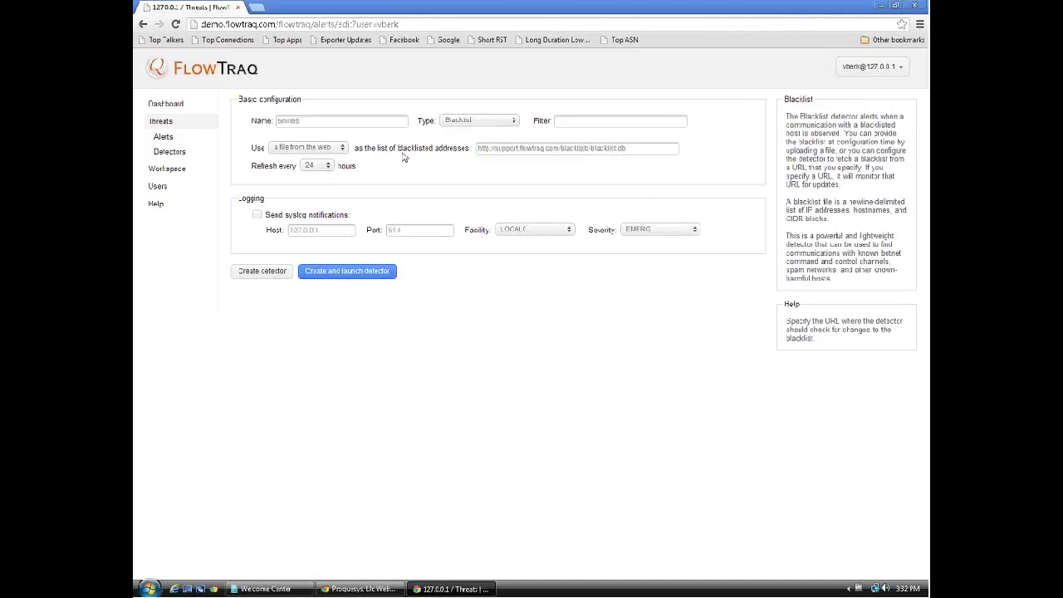
Try a session filter condition on Server IP with the "in" operator and no value.
left_click(595, 122)
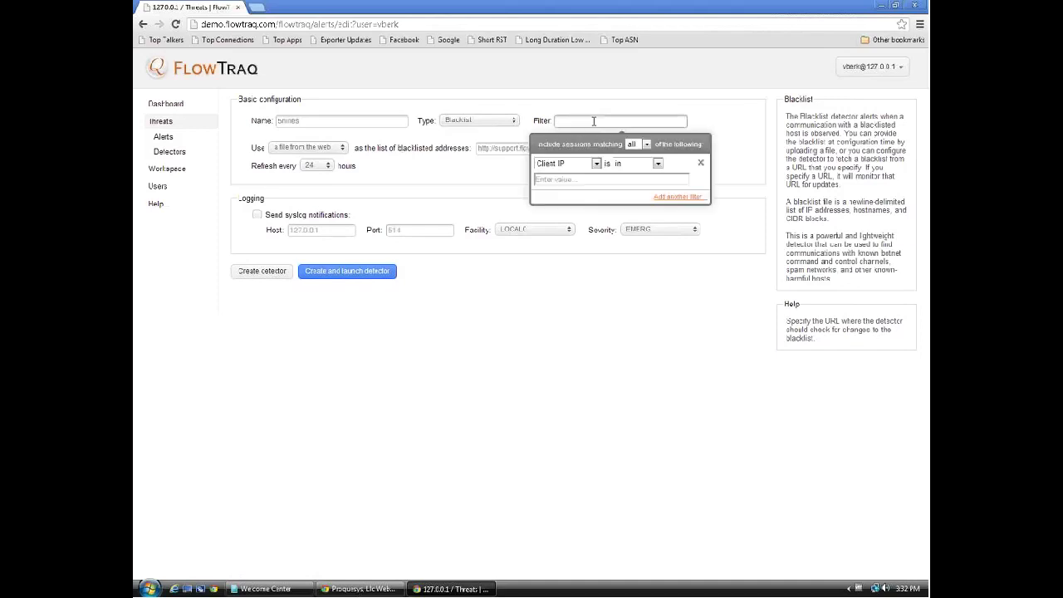
left_click(595, 164)
left_click(565, 185)
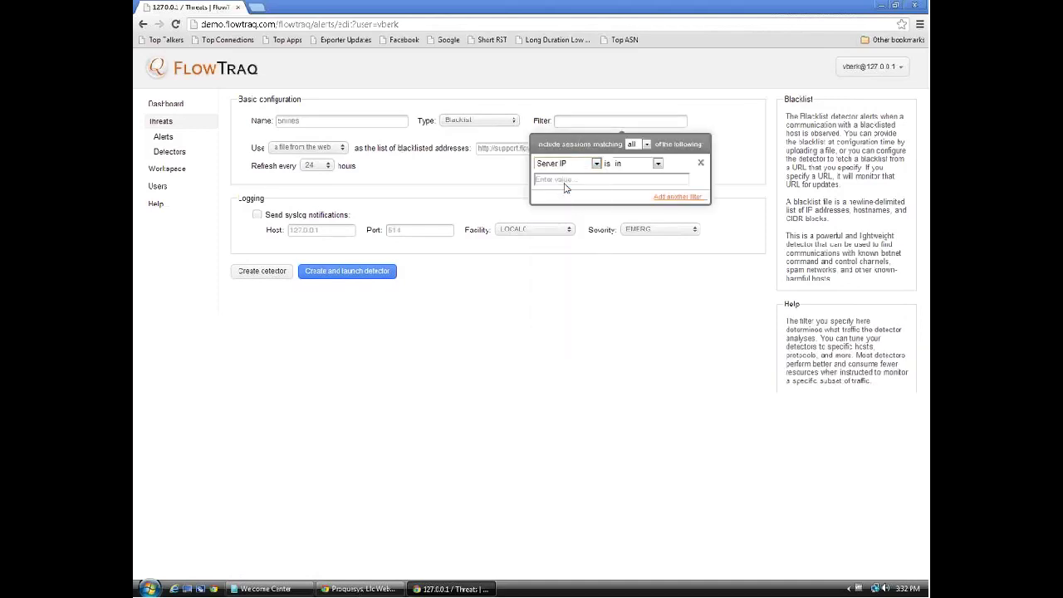
left_click(625, 164)
left_click(619, 173)
left_click(611, 179)
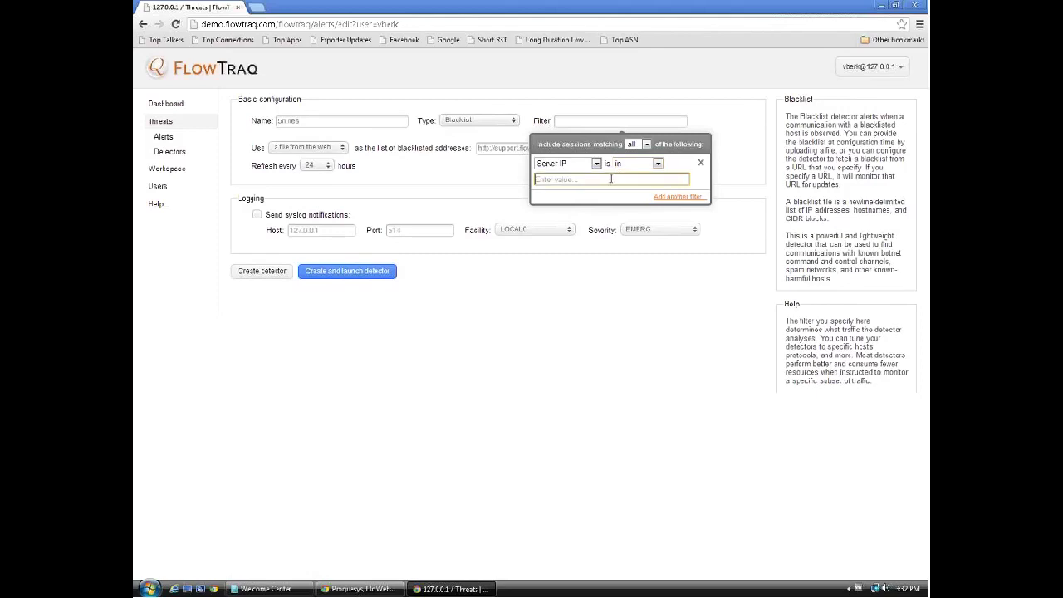
left_click(701, 162)
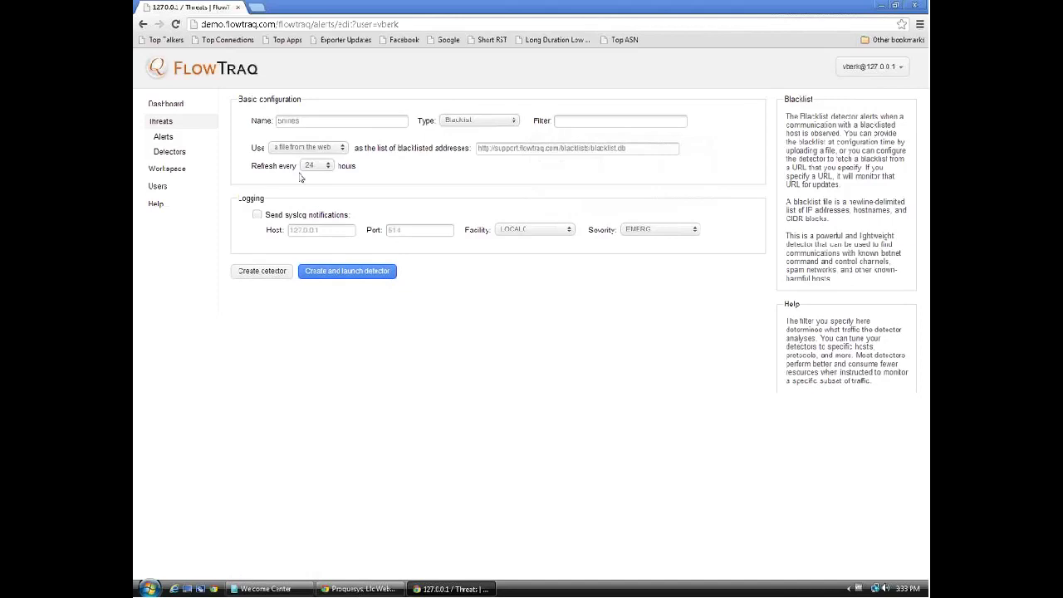
Add another empty condition to the session filter, on Client IP, and close the filter editor.
left_click(621, 120)
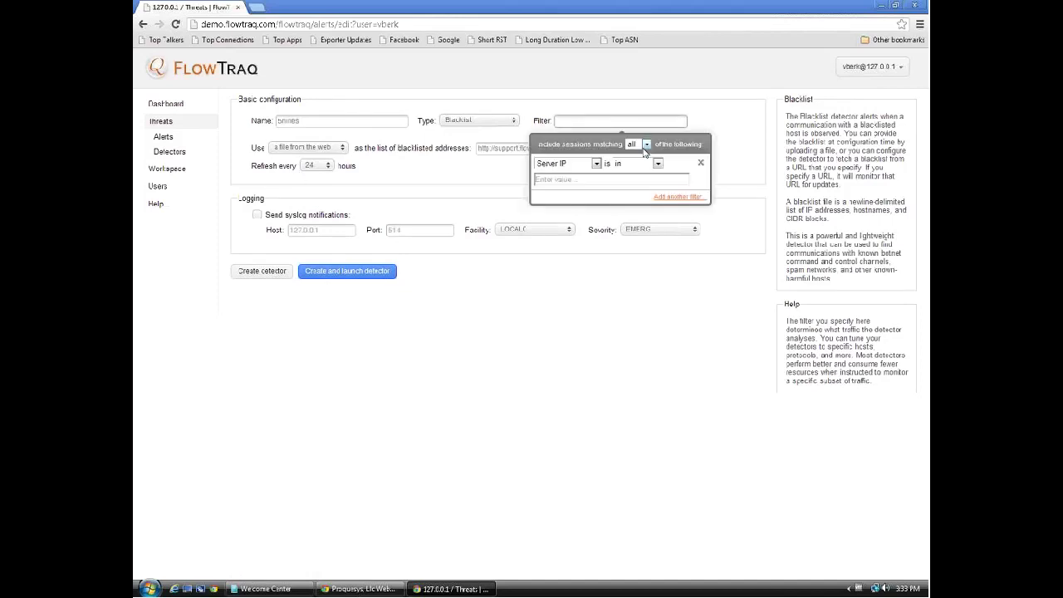
left_click(677, 232)
left_click(658, 200)
left_click(718, 111)
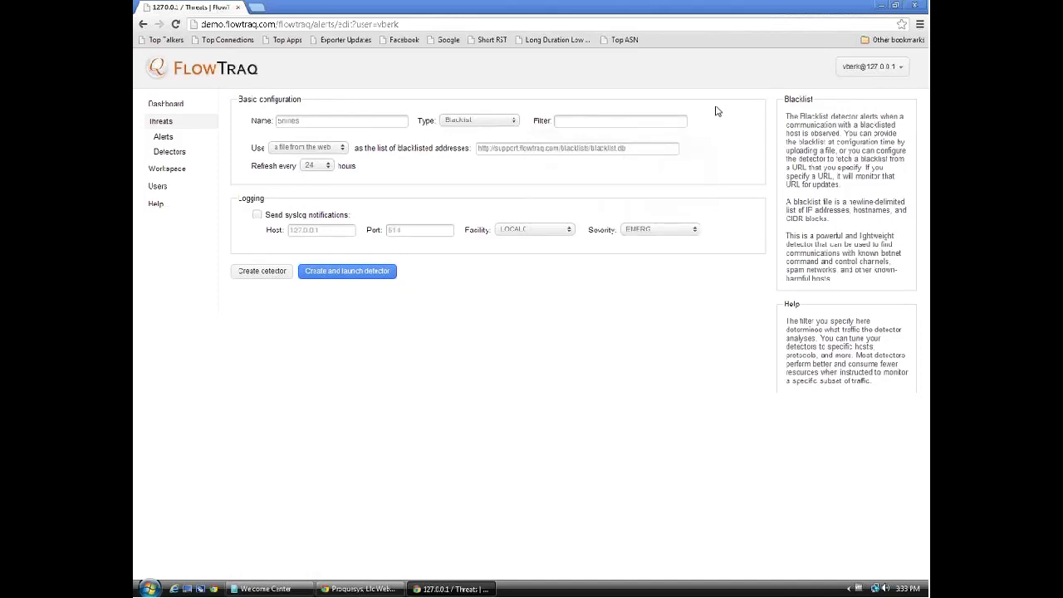
Review the Scan Detector type's description and options, and set the detector type to Volume Profile.
left_click(501, 124)
left_click(489, 158)
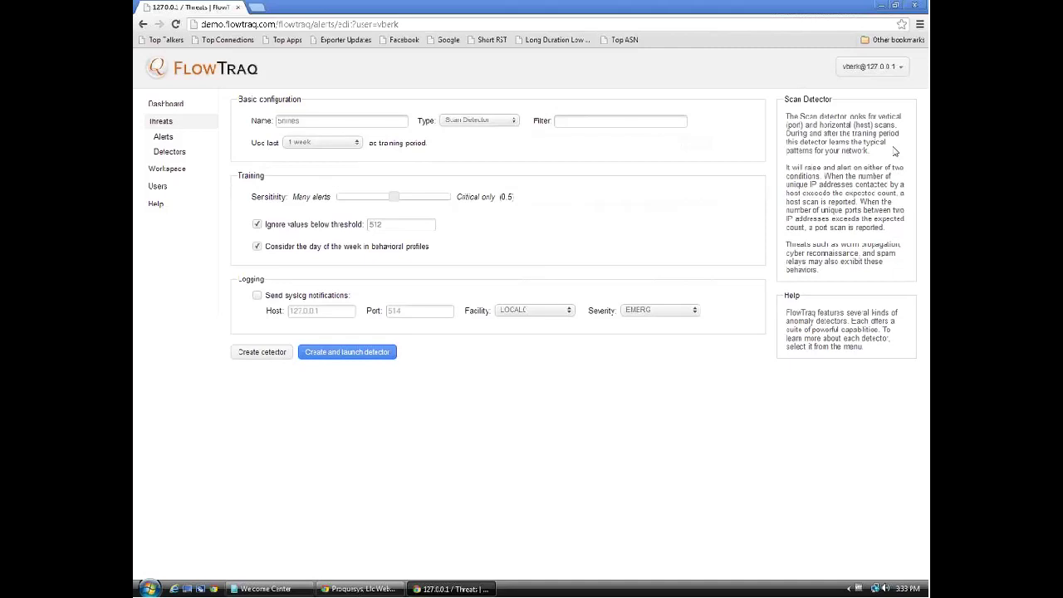
left_click(488, 121)
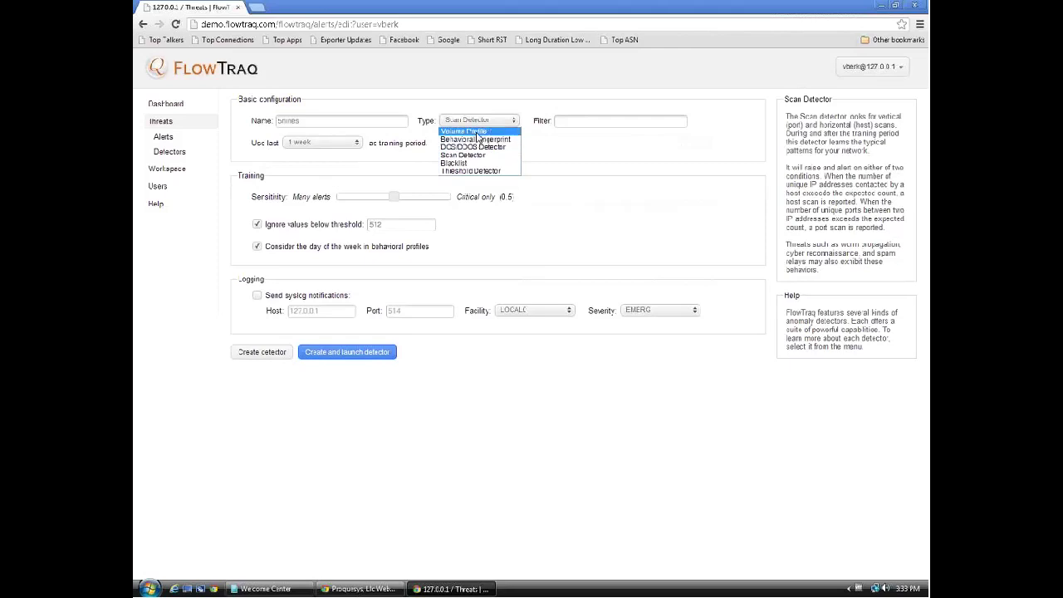
left_click(470, 132)
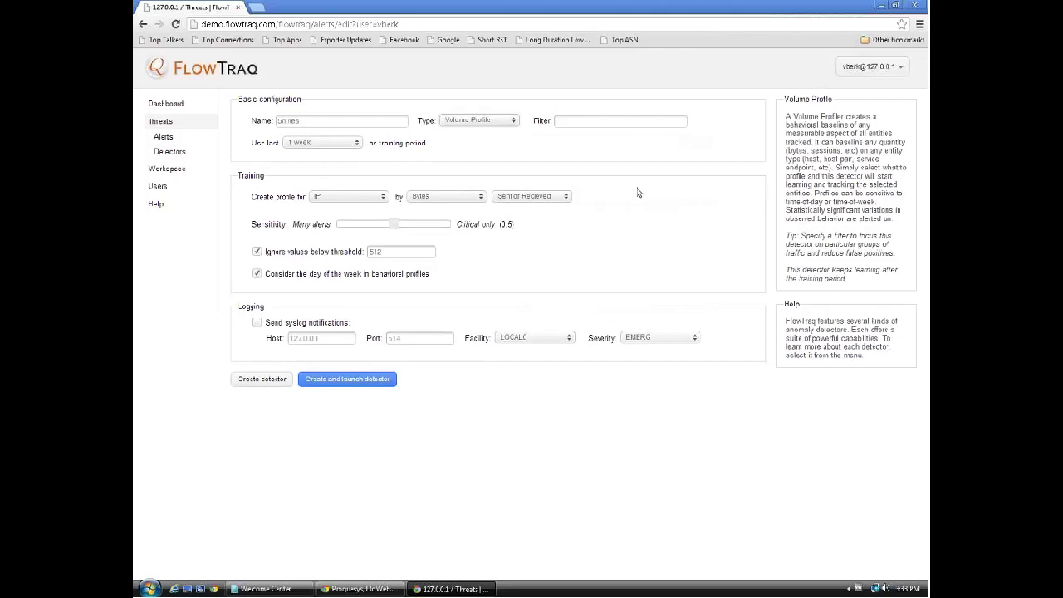
Create the profile for ASN Pair by unique IP and disable considering the day of the week in behavioral profiles.
left_click(354, 199)
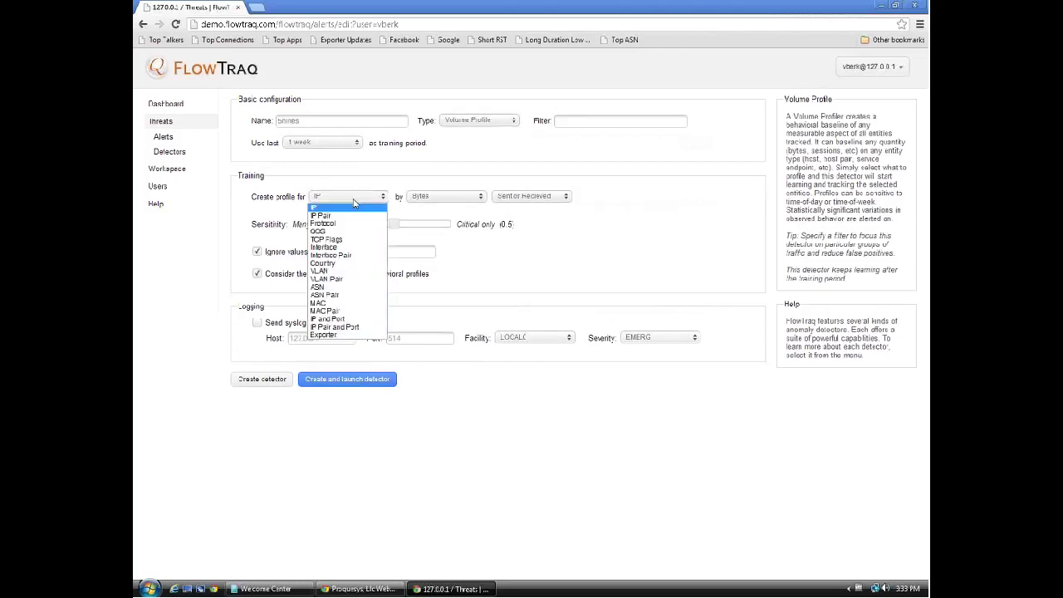
left_click(355, 296)
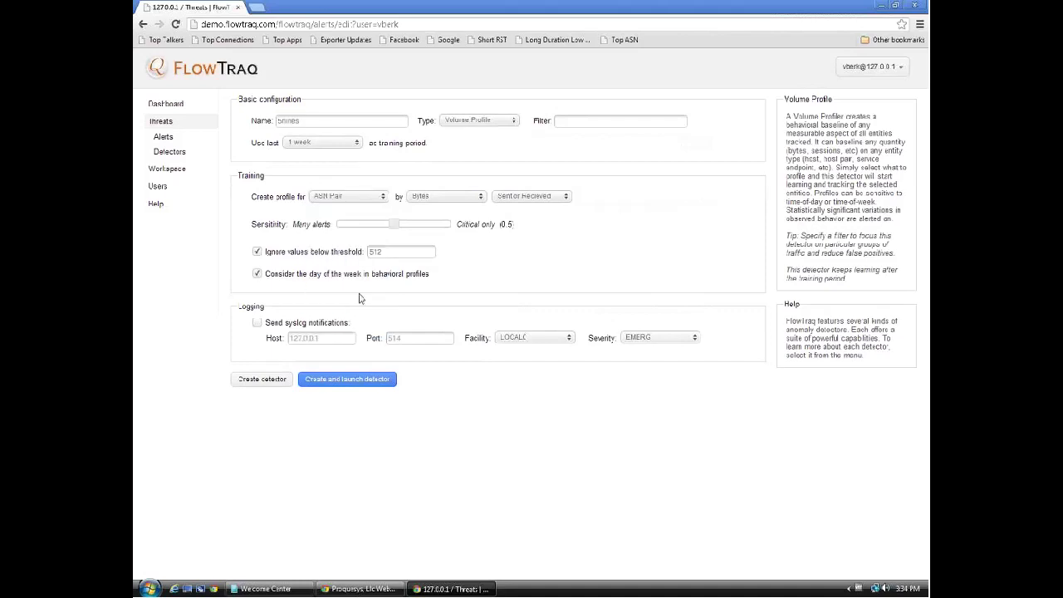
left_click(454, 198)
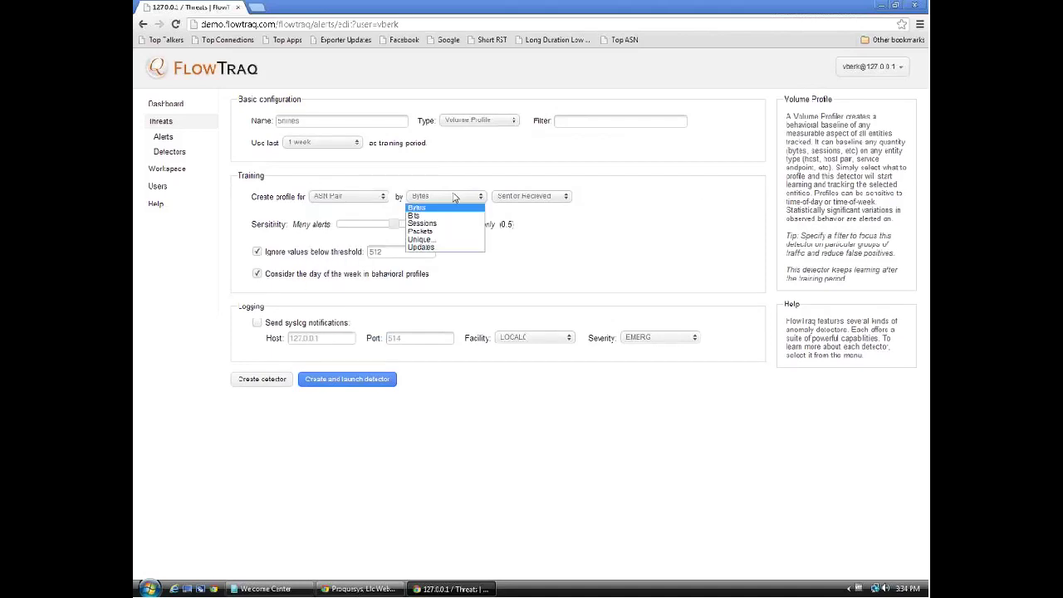
left_click(457, 239)
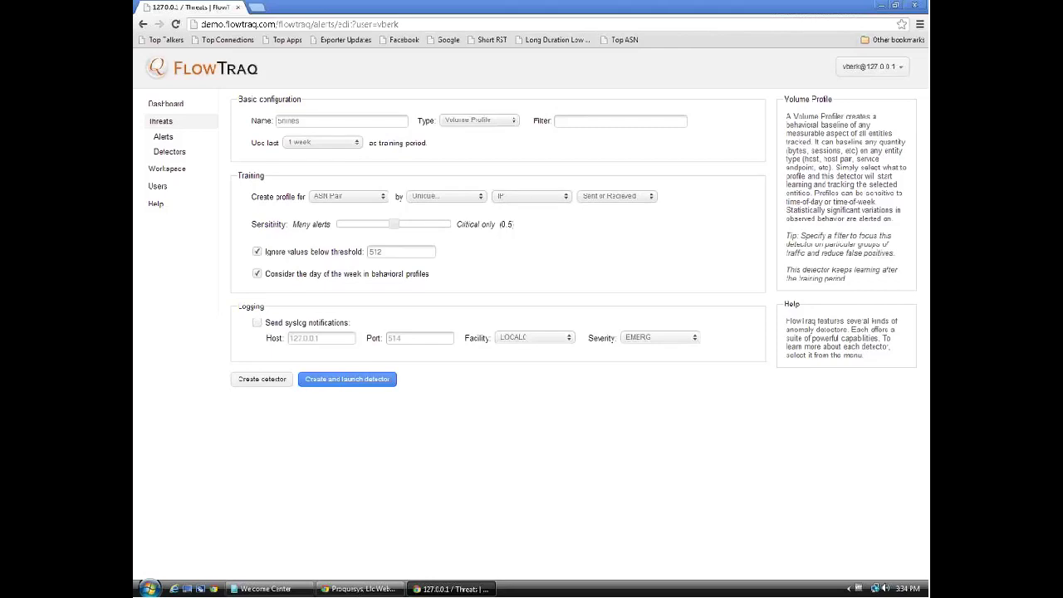
left_click(531, 197)
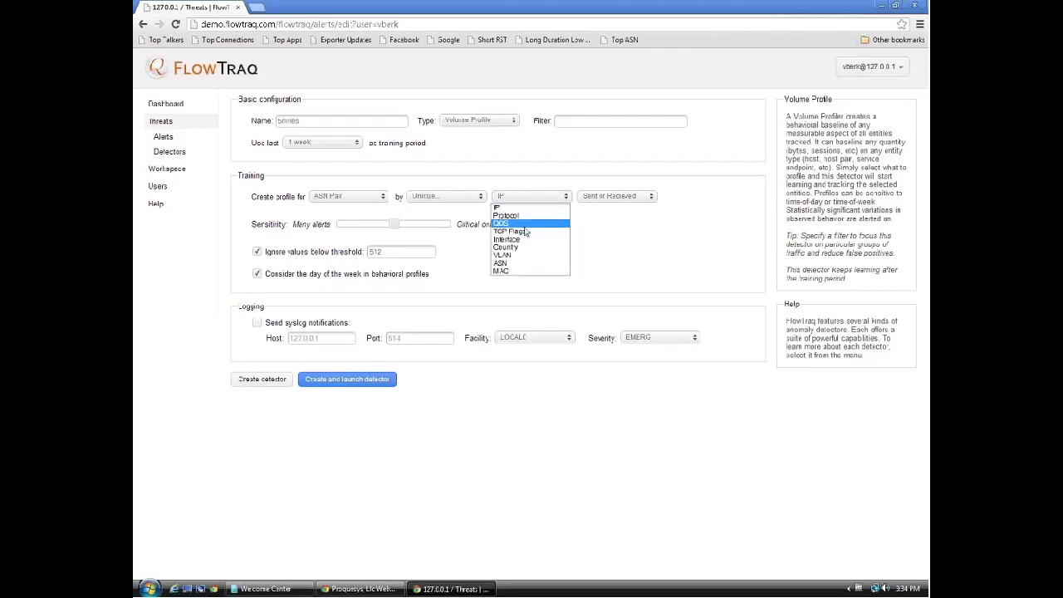
left_click(526, 216)
left_click(635, 197)
left_click(662, 270)
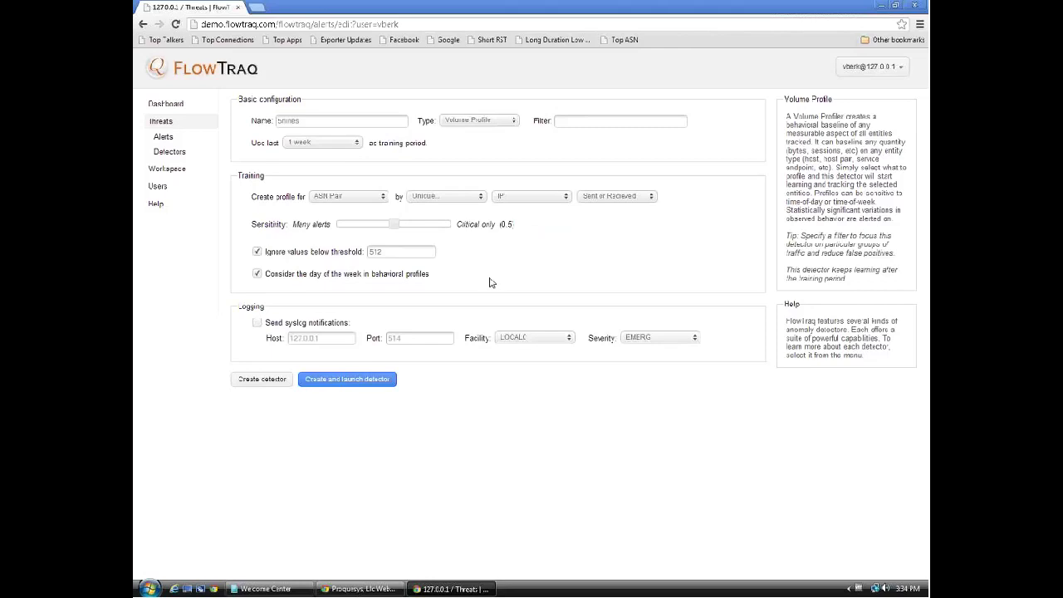
left_click(259, 275)
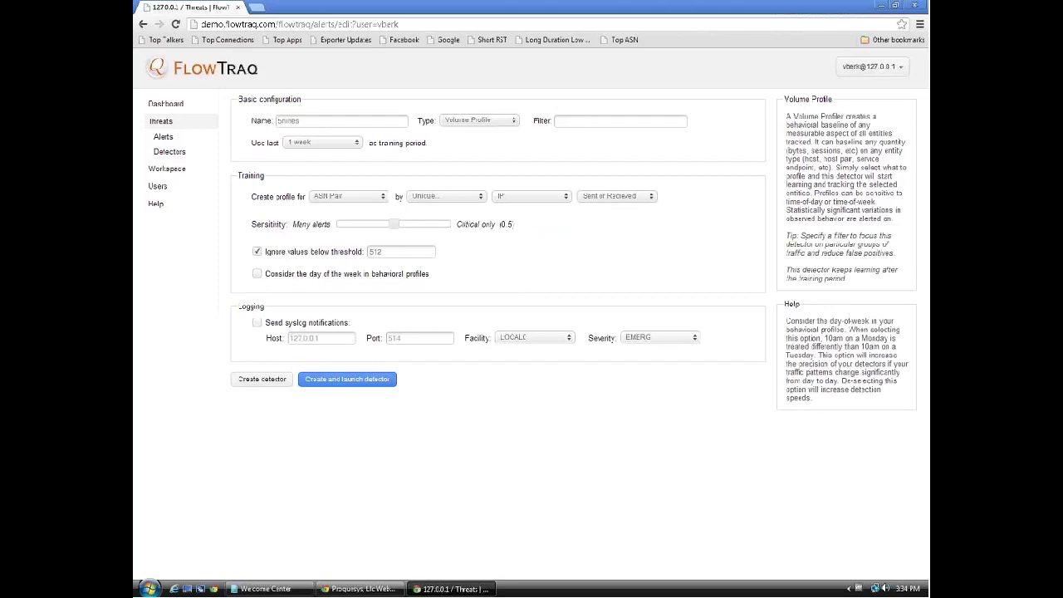
Filter the detector's sessions to Server Port any of 25 and remove the Client IP condition.
left_click(613, 122)
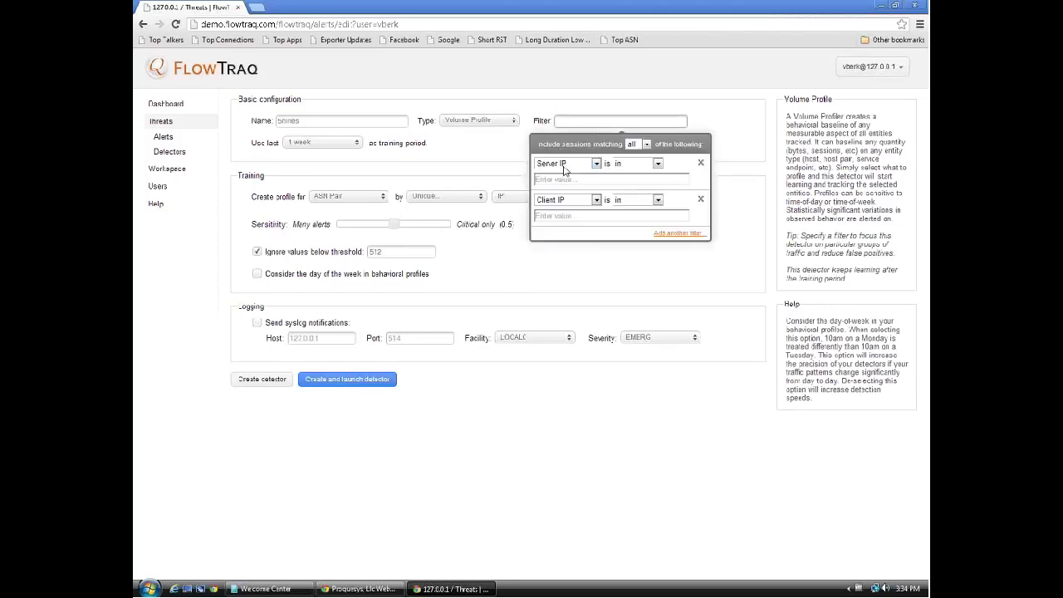
left_click(595, 164)
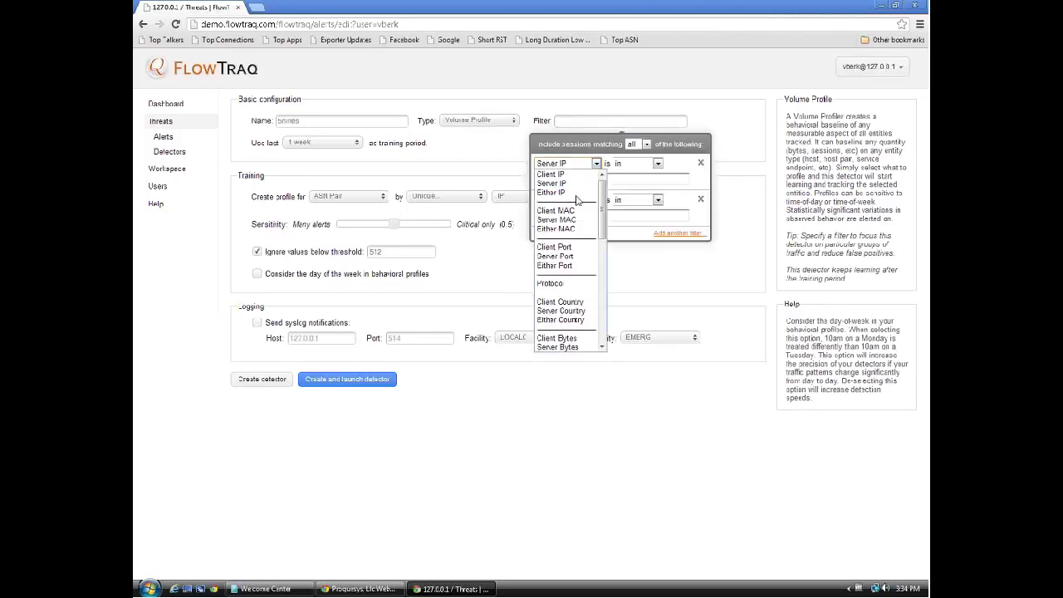
left_click(560, 255)
left_click(582, 177)
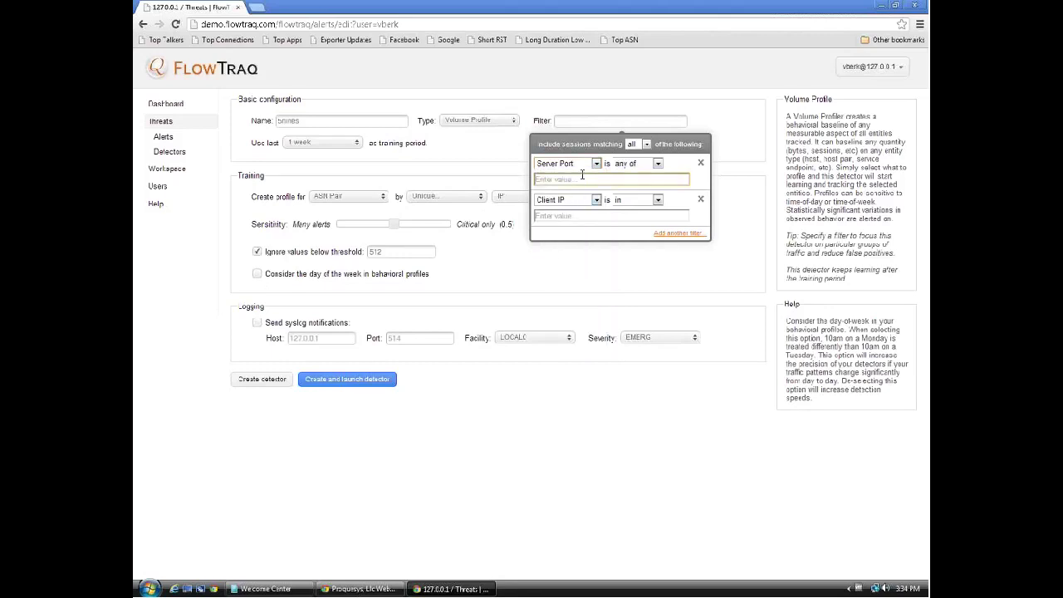
type("25")
left_click(700, 199)
left_click(754, 217)
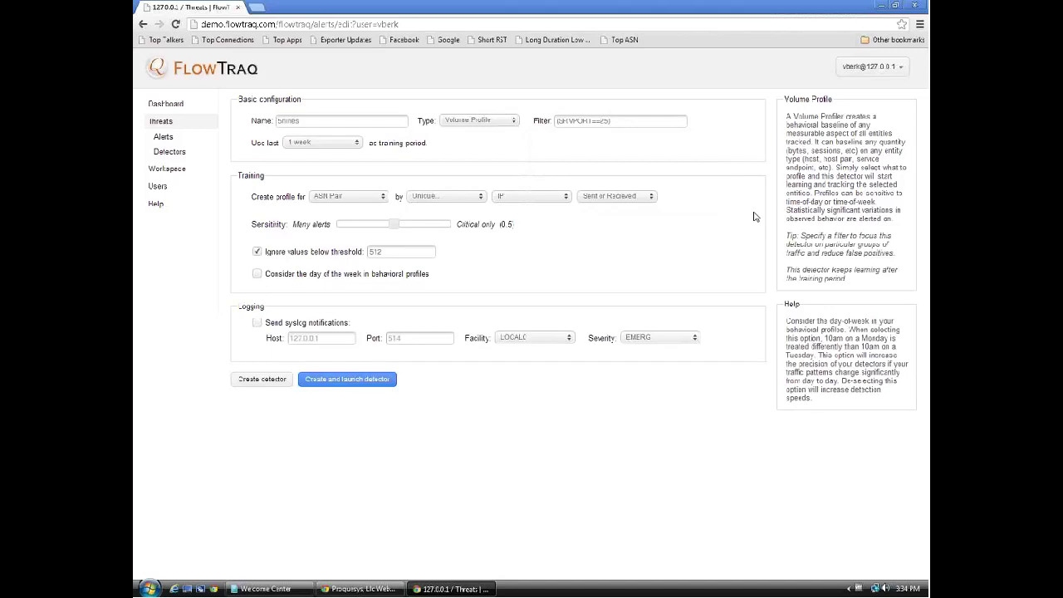
Set the training profile's entity to IP and its sensitivity to 0.55.
left_click(378, 201)
left_click(369, 207)
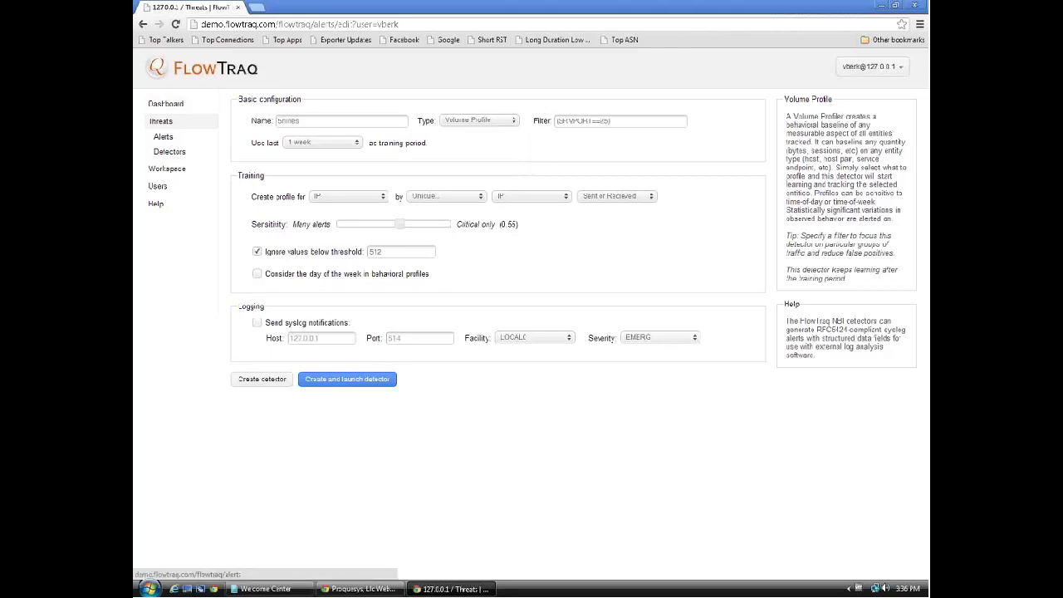
Open the threat alerts overview and examine the client and server addresses of the Blacklist alert.
left_click(164, 137)
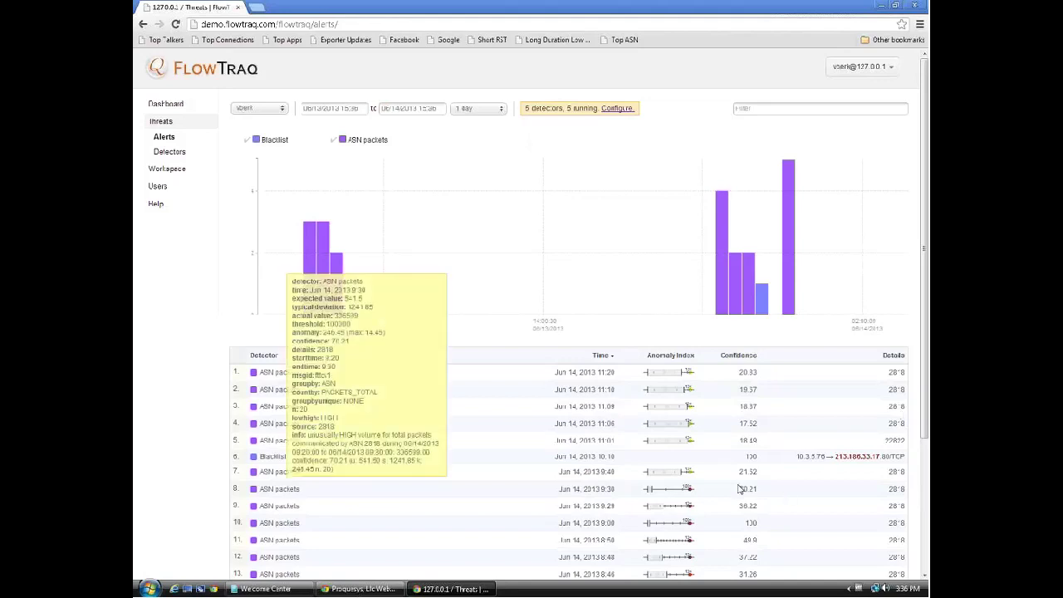
double_click(815, 457)
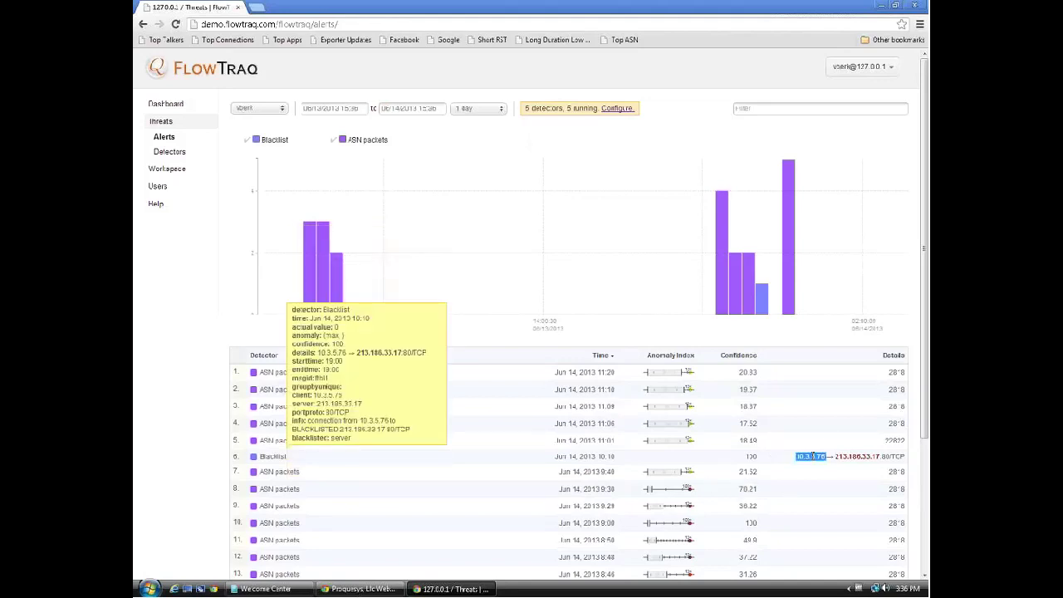
left_click(860, 457)
triple_click(804, 461)
left_click(810, 457)
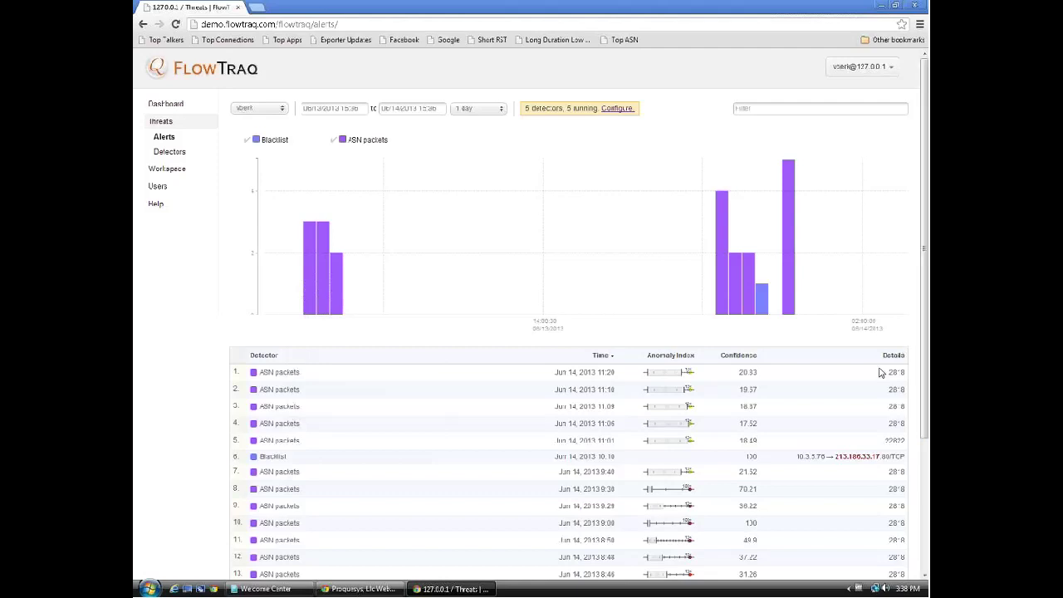
Sort the alerts by anomaly index and examine the details of the highest-ranked ASN packets alert.
scroll(887, 369, "down", 3)
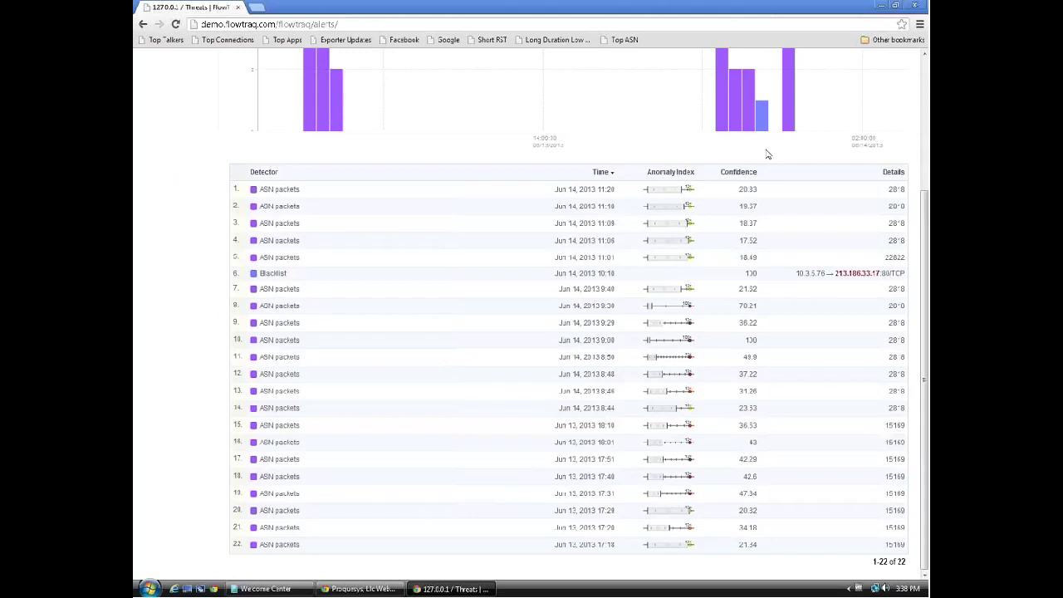
left_click(681, 172)
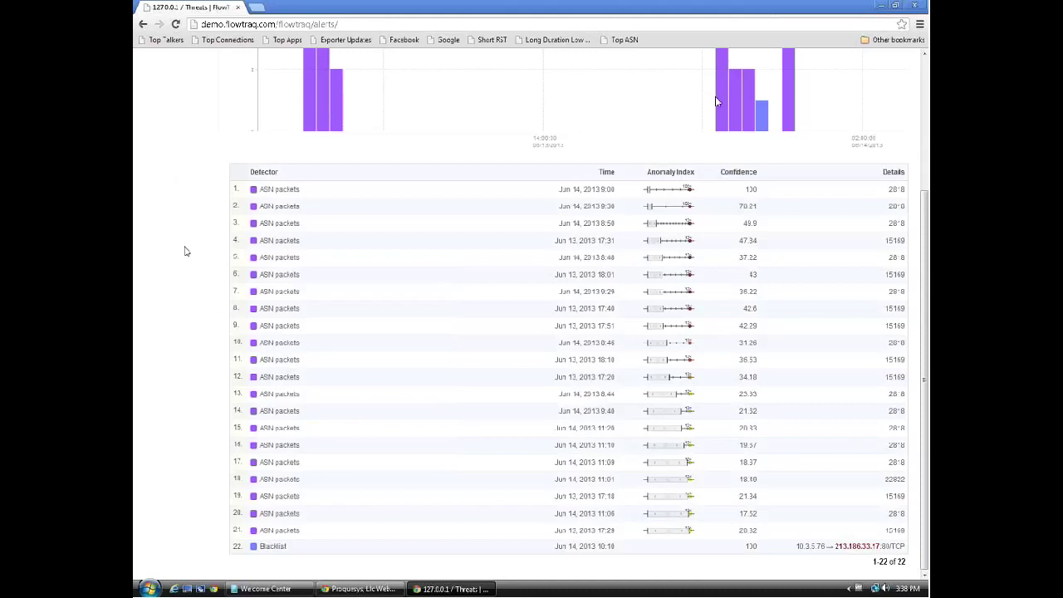
mouse_move(292, 189)
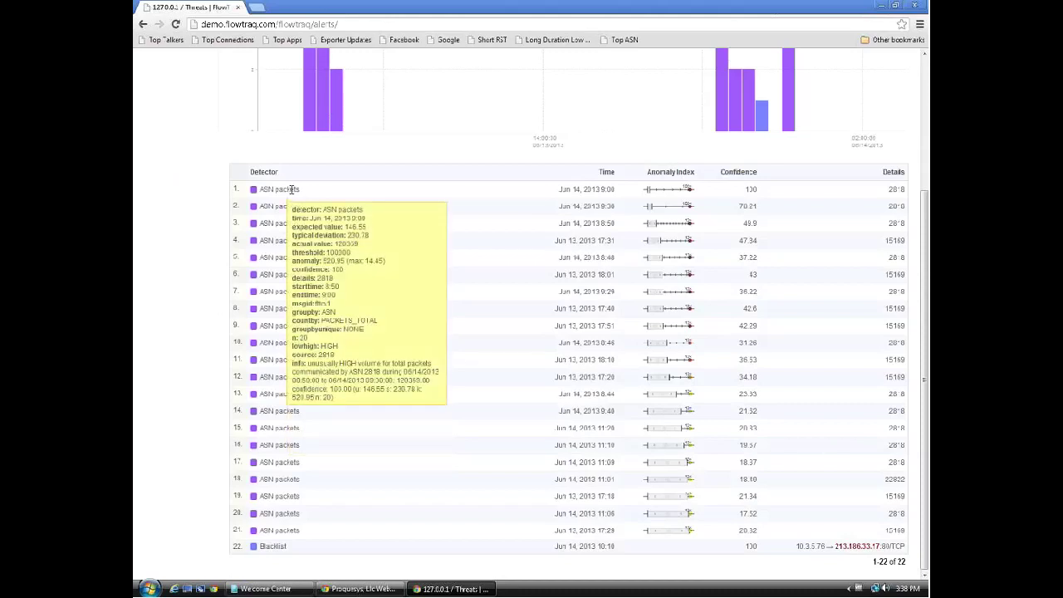
scroll(291, 190, "up", 3)
scroll(292, 189, "down", 3)
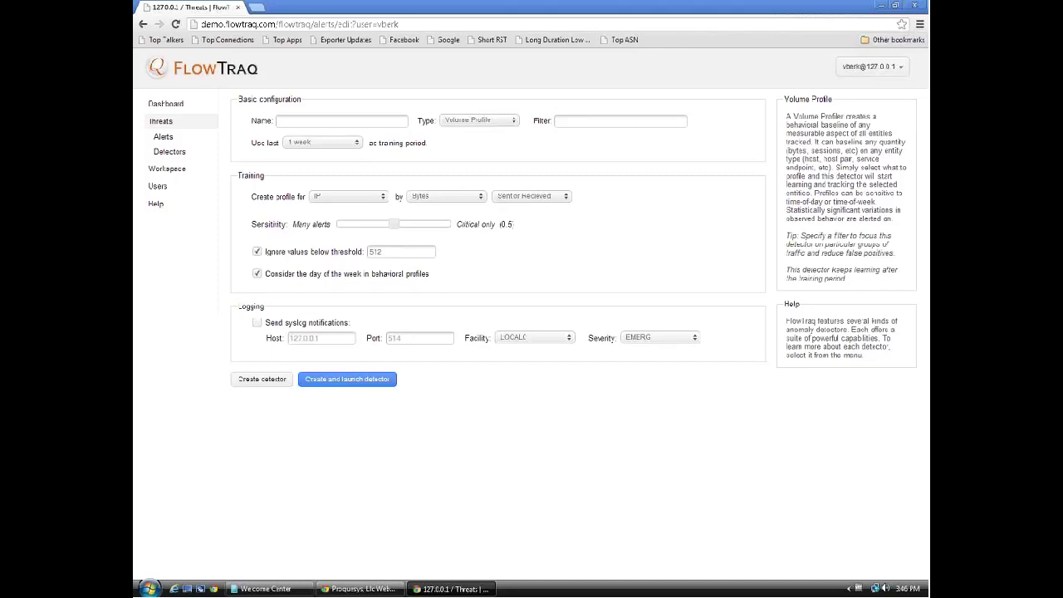
Open the Workspace and rank IPs by the unique IPs they sent to, then apply the ranking.
left_click(164, 169)
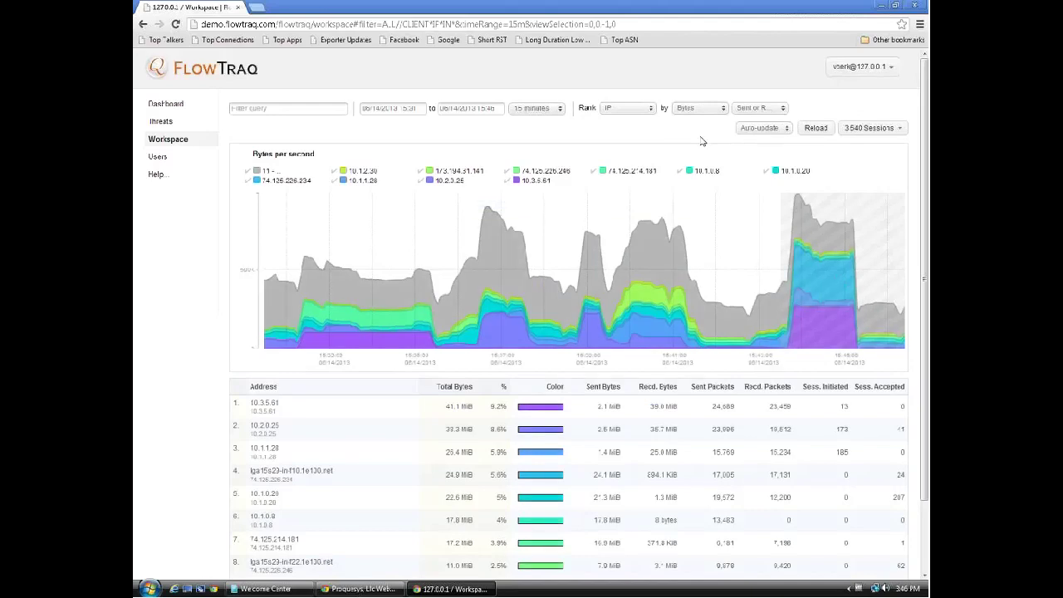
left_click(704, 111)
left_click(703, 150)
left_click(810, 106)
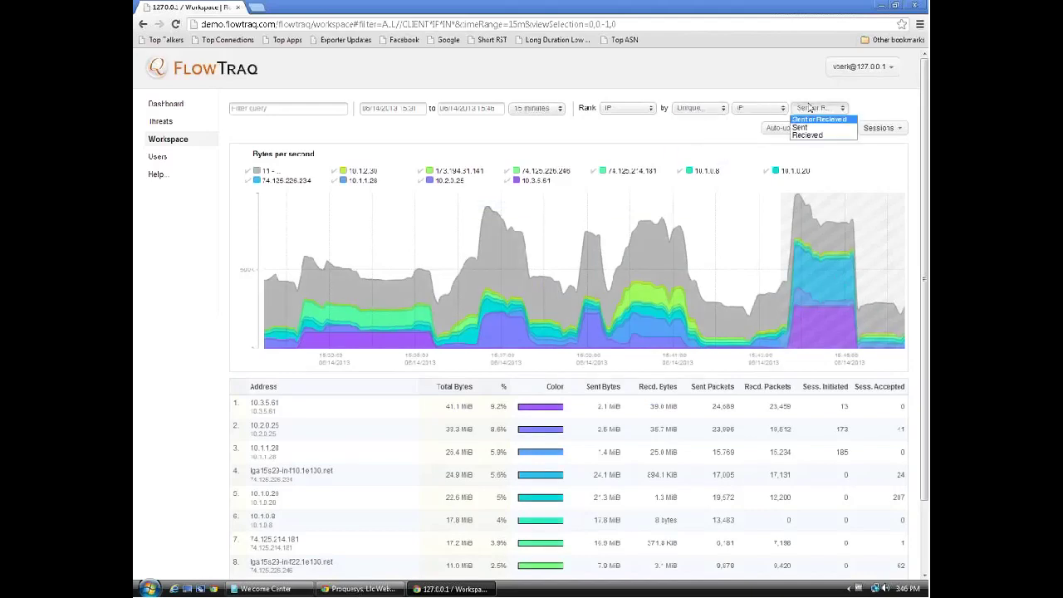
left_click(810, 127)
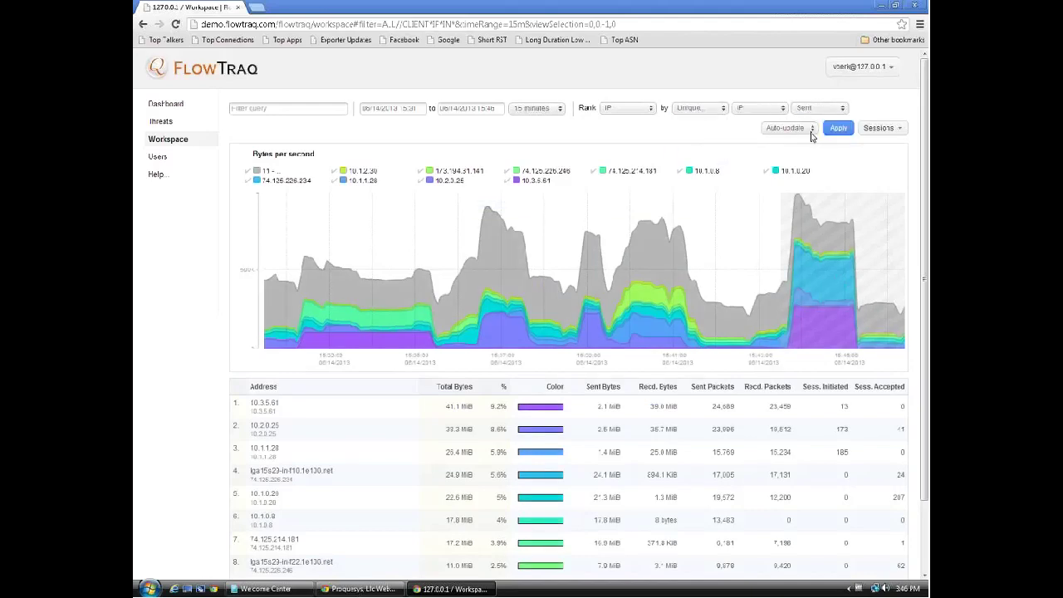
left_click(838, 131)
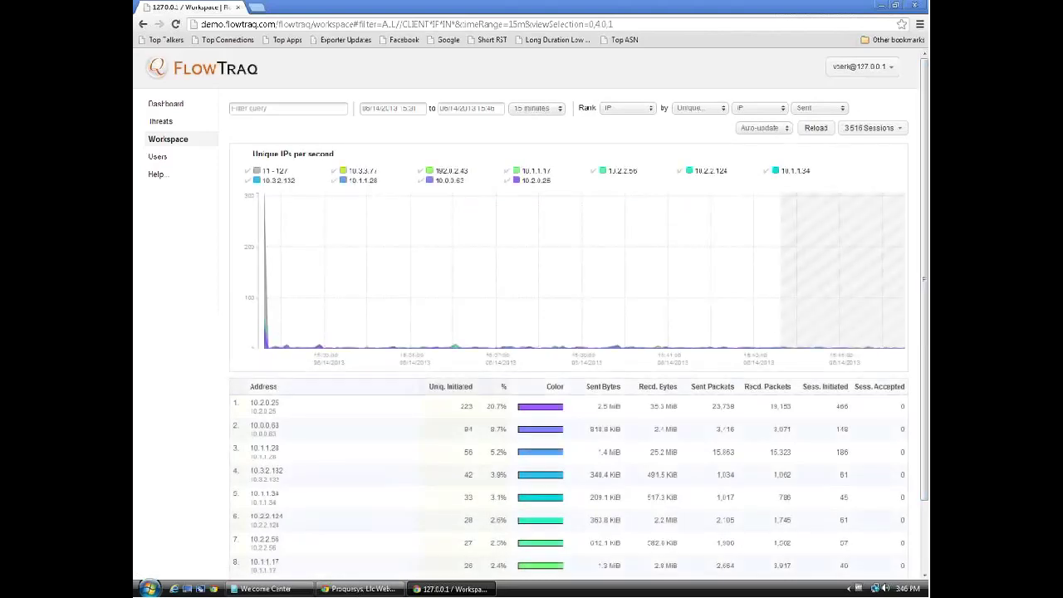
Examine the ranked address list, focusing on the top-ranked host and its unique initiated value.
scroll(531, 332, "down", 3)
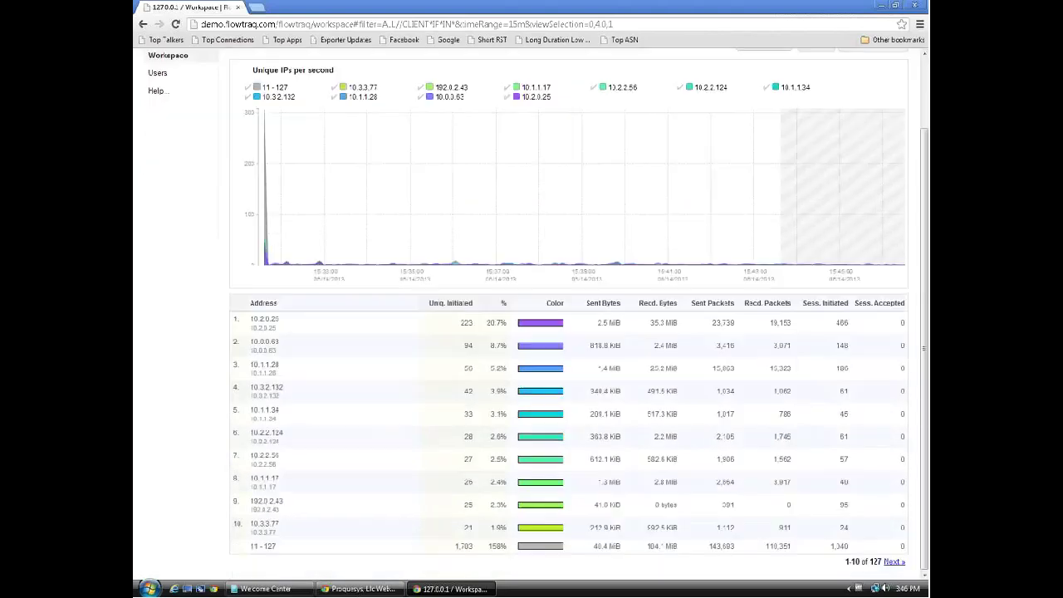
scroll(532, 332, "up", 3)
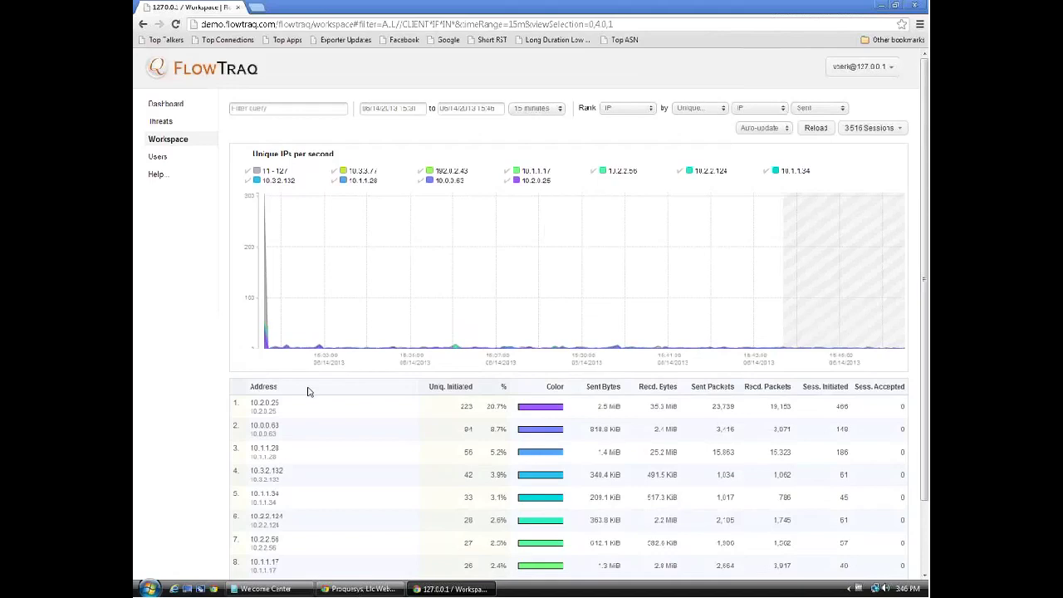
left_click_drag(285, 411, 256, 401)
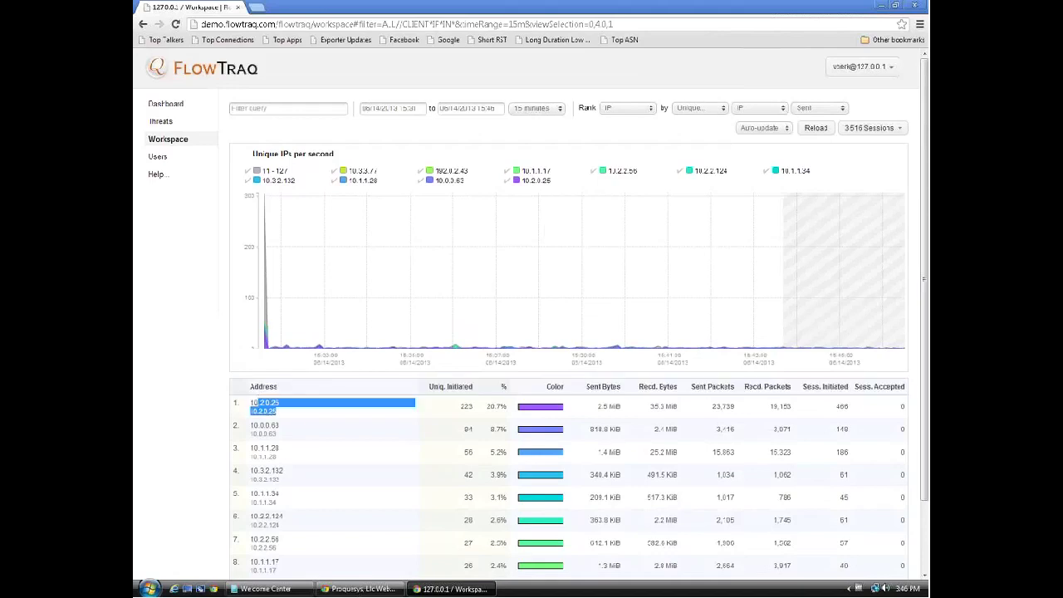
left_click(390, 418)
left_click_drag(457, 407, 474, 408)
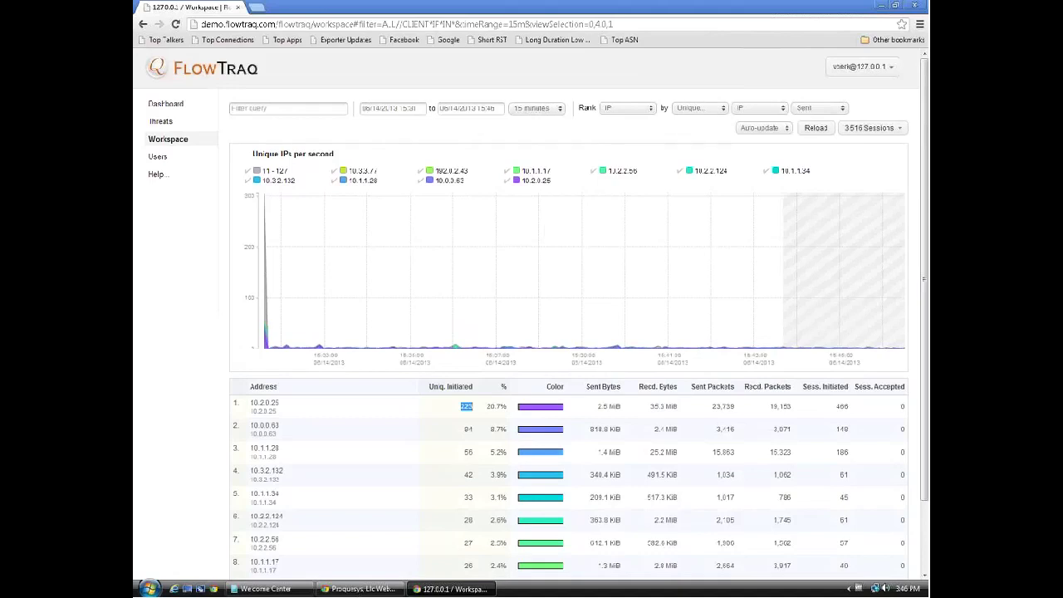
Set the workspace session filter to Either IP not in and begin its address value with 10.2.
left_click(316, 112)
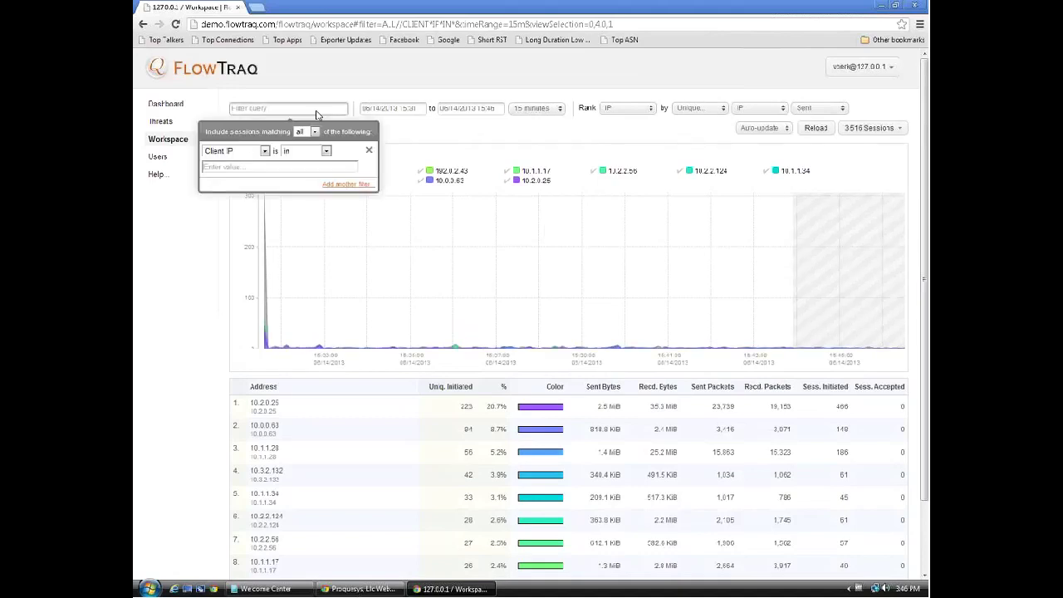
left_click(264, 151)
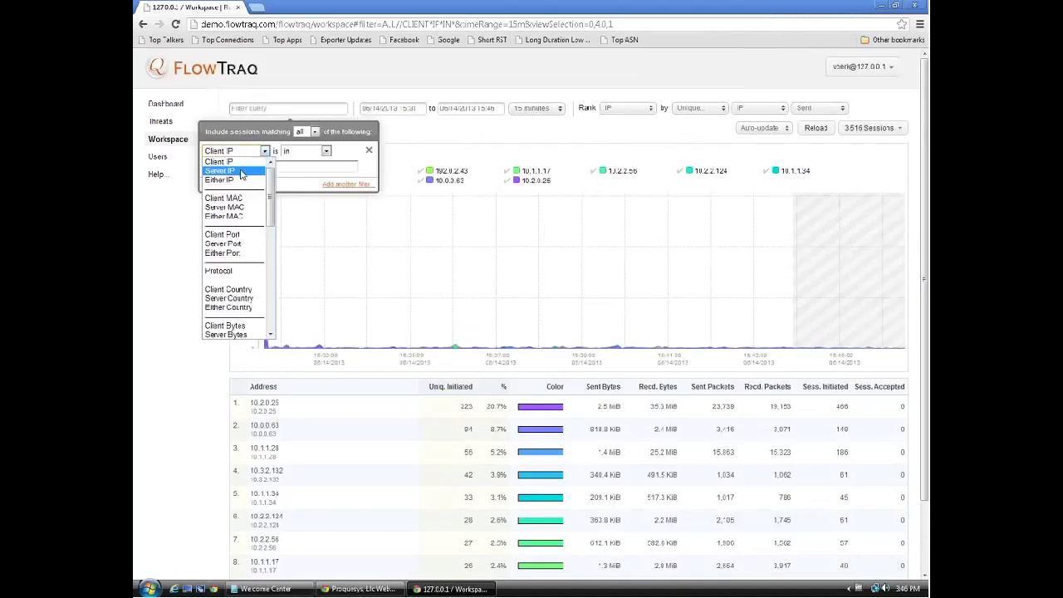
left_click(237, 180)
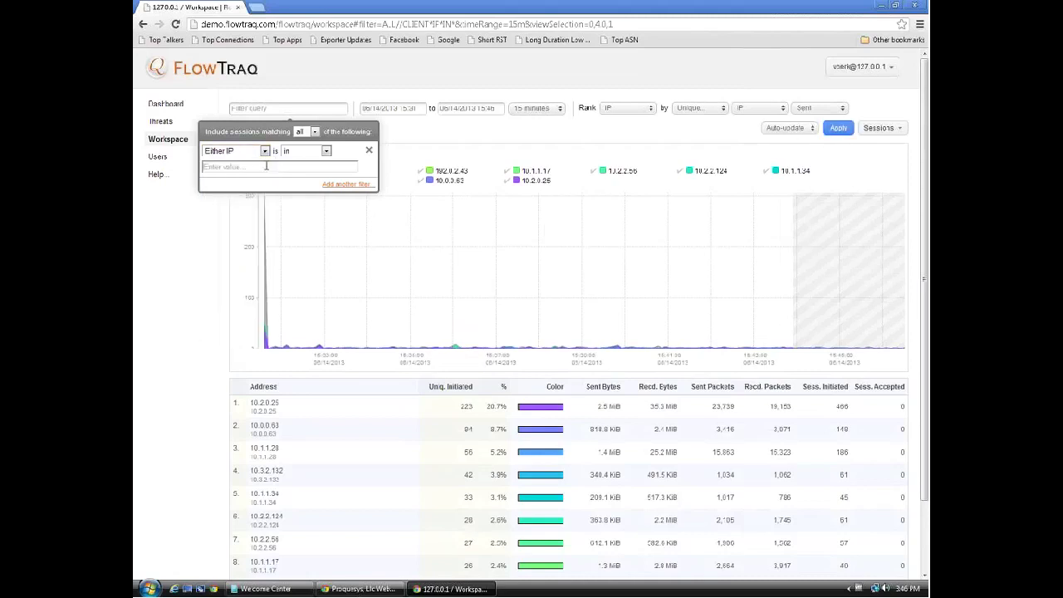
left_click(301, 150)
left_click(289, 168)
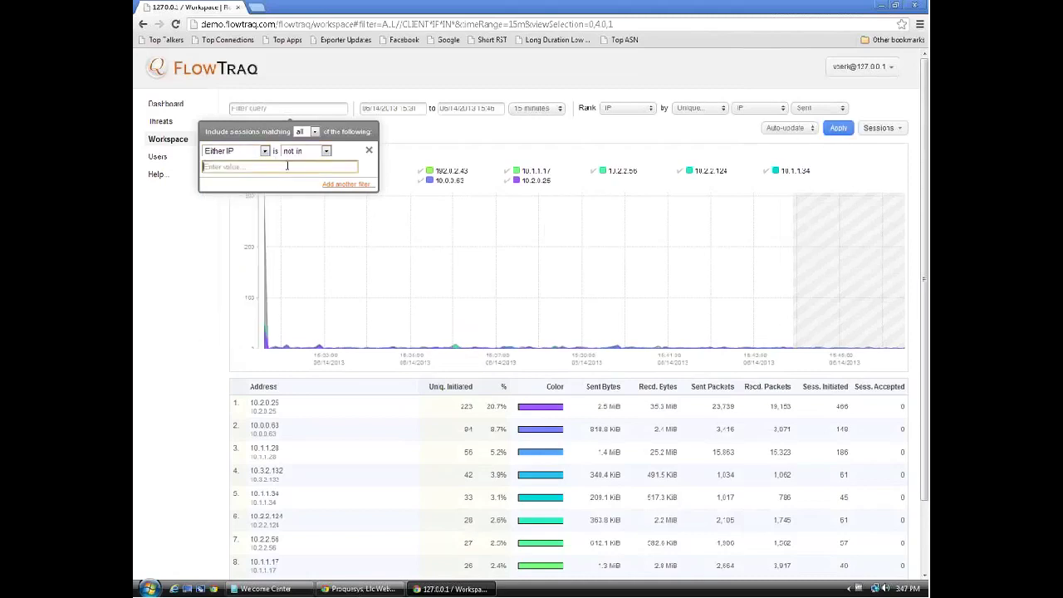
type("10.20")
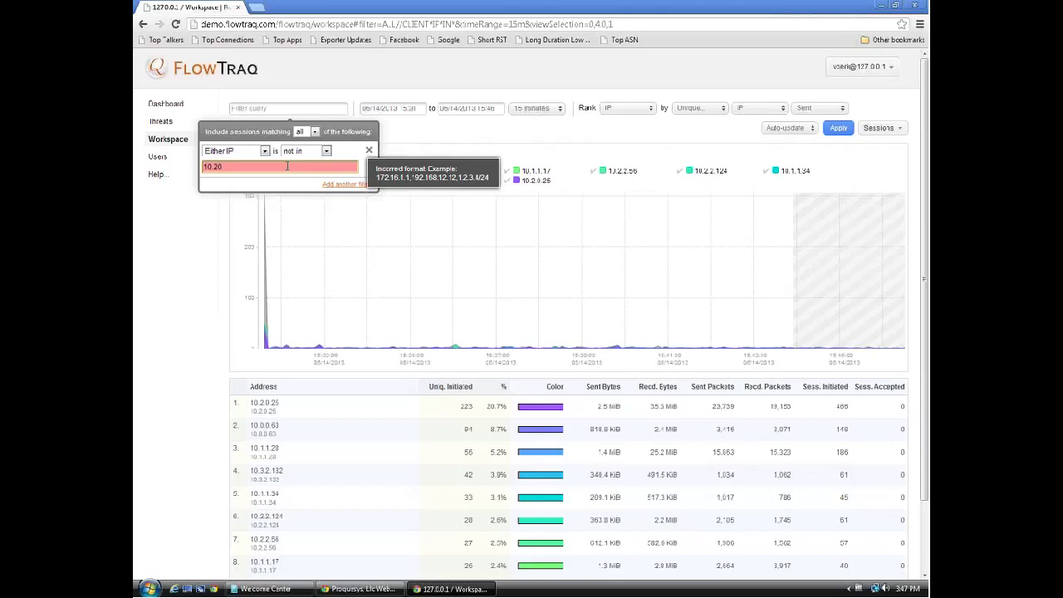
key("BackSpace")
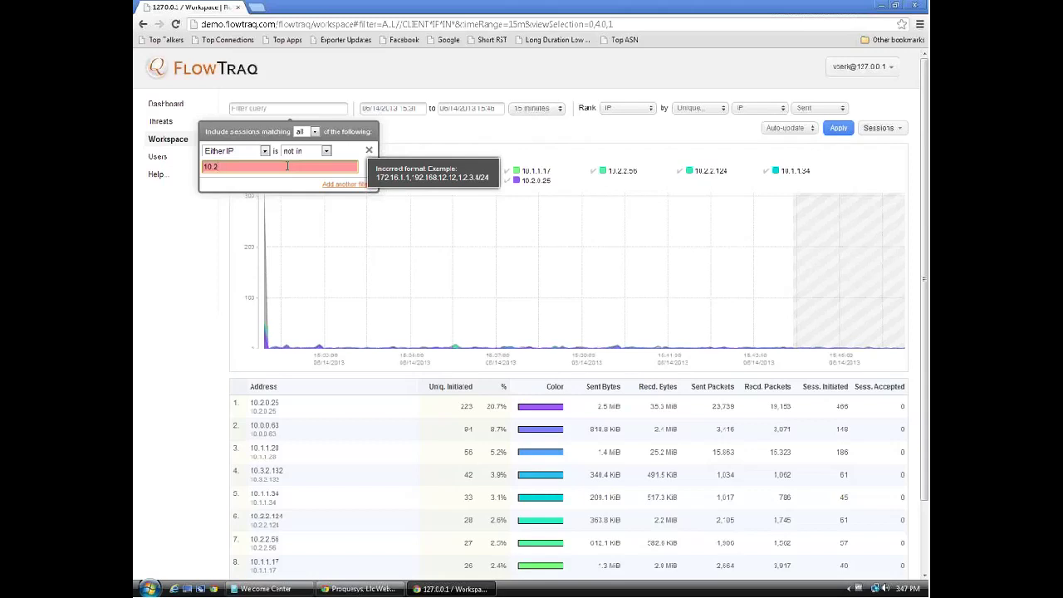